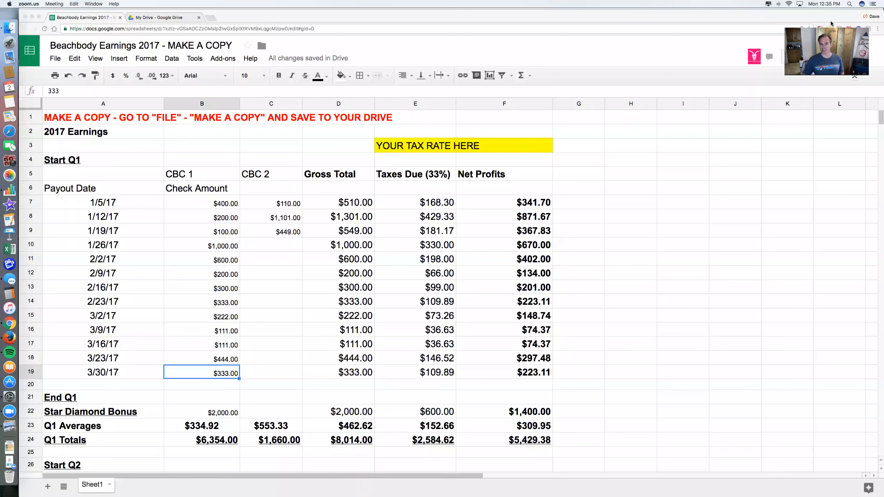
# - Clear the existing Q1 check amounts in the CBC 1 column for all payout dates and in CBC 2 for the first three
pyautogui.moveTo(818, 19); pyautogui.dragTo(411, 9)
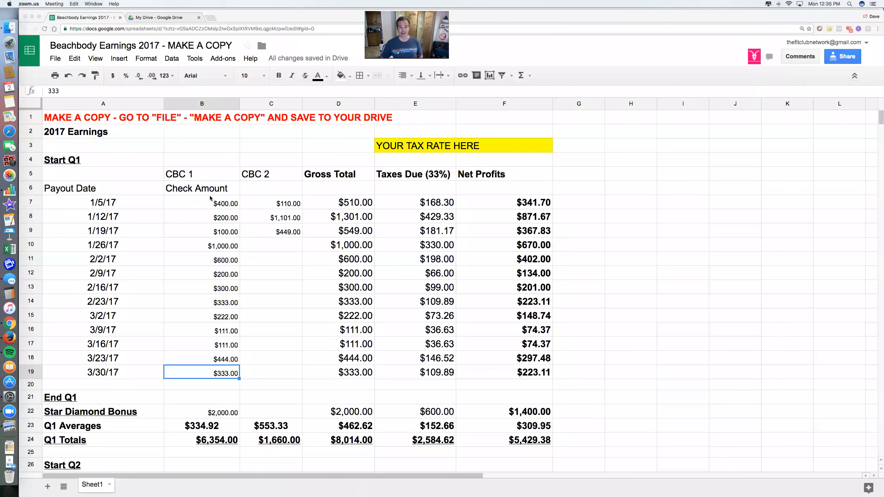
pyautogui.click(193, 204)
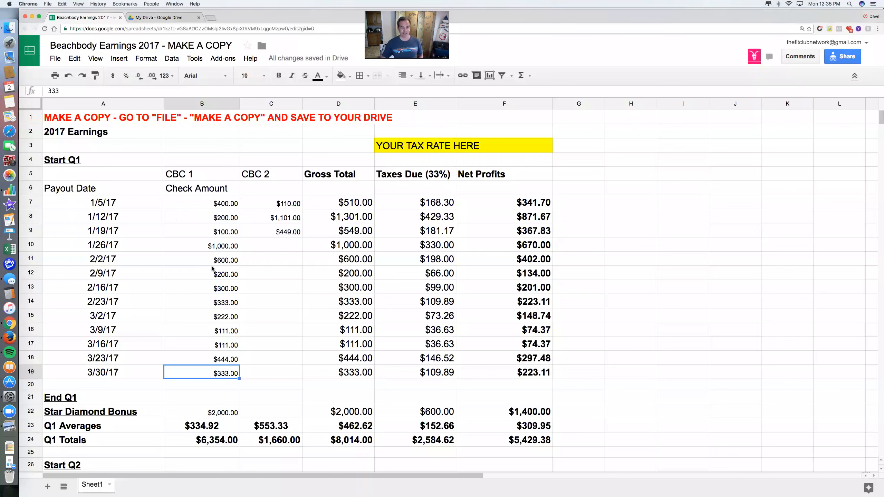
pyautogui.moveTo(197, 205); pyautogui.dragTo(227, 373)
pyautogui.press('Delete')
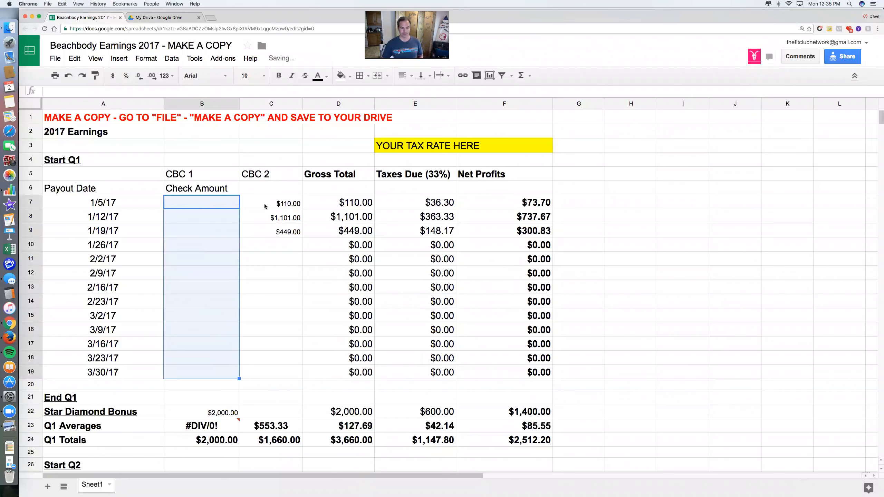
pyautogui.moveTo(264, 204); pyautogui.dragTo(277, 232)
pyautogui.press('Delete')
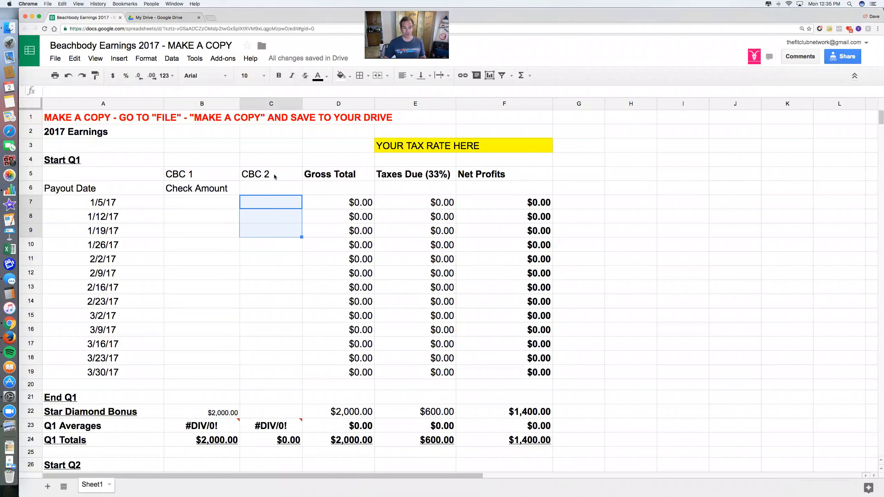
# - Enter the 1/5/17 check amounts as 400 for CBC 1 and 100 for CBC 2
pyautogui.click(204, 203)
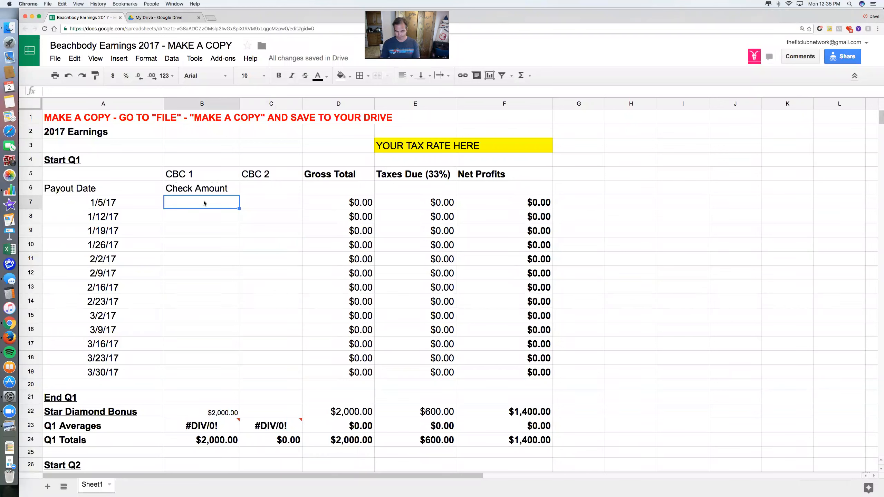
pyautogui.write('400')
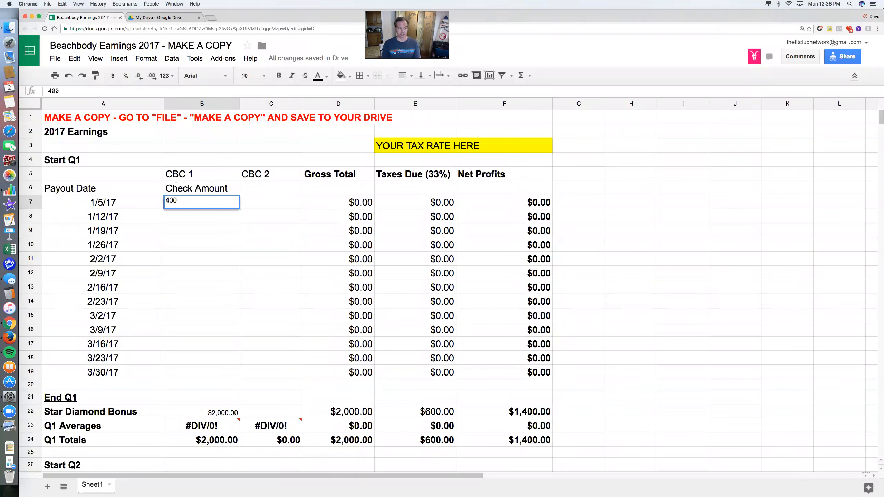
pyautogui.press('Tab')
pyautogui.write('100')
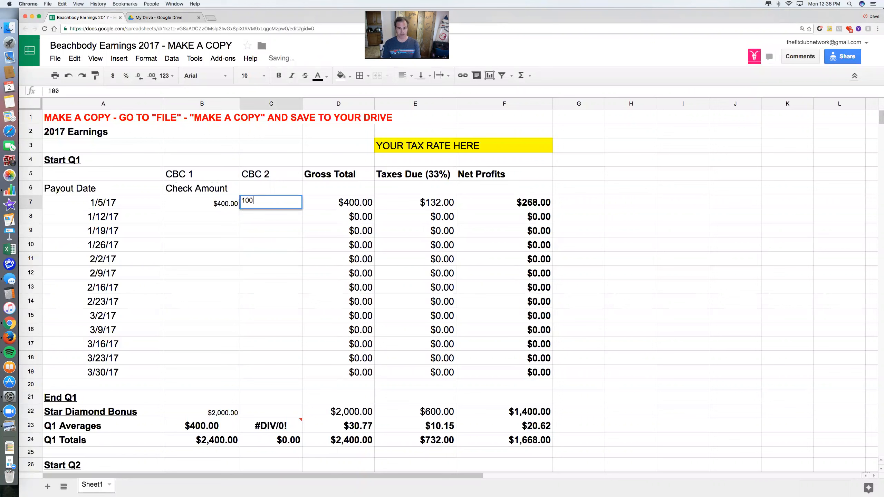
pyautogui.press('Return')
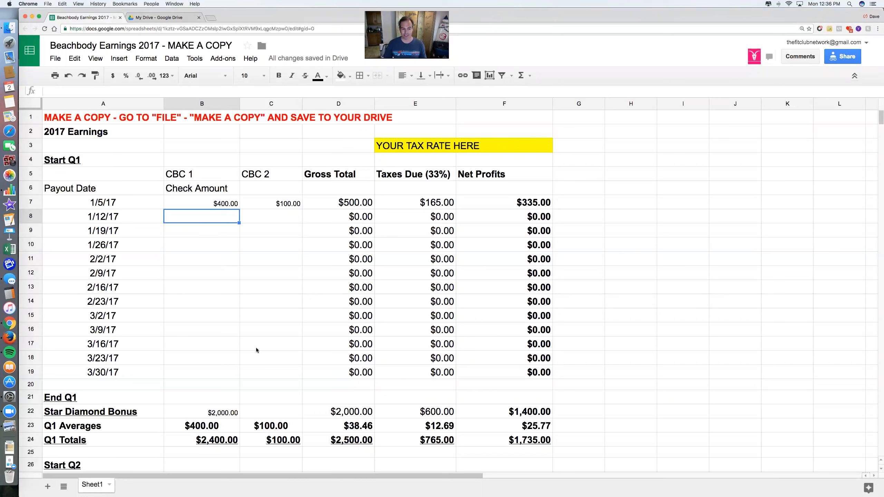
# - Enter CBC 1 check amounts 333, 222, 111, 555, 333 and 221 for the payout dates 1/12/17 through 2/16/17
pyautogui.scroll(-1, 471, 380)
pyautogui.scroll(1, 471, 379)
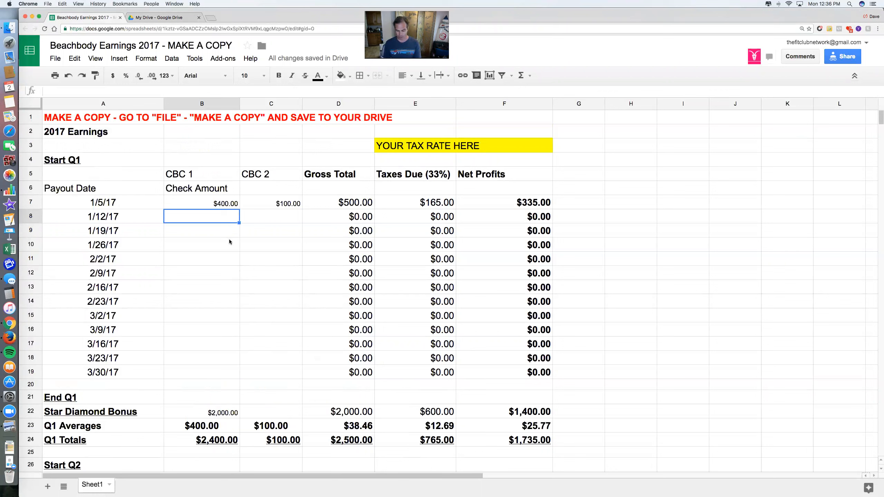
pyautogui.write('333]')
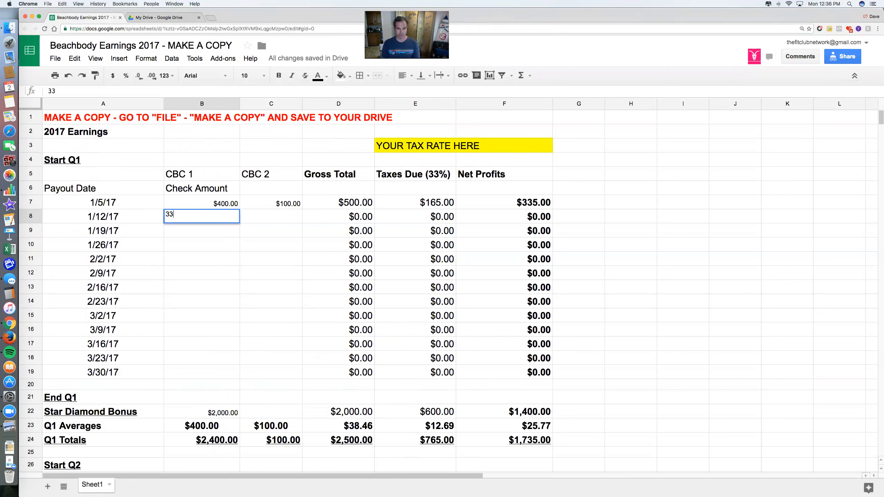
pyautogui.press('Return')
pyautogui.write('222')
pyautogui.press('Return')
pyautogui.write('111')
pyautogui.press('Return')
pyautogui.write('555')
pyautogui.press('Return')
pyautogui.write('333')
pyautogui.press('Return')
pyautogui.write('221')
pyautogui.press('Return')
# - Enter CBC 1 check amounts 444, 555, 666, 33, 33 and 333 for the payout dates 2/23/17 through 3/30/17
pyautogui.write('444')
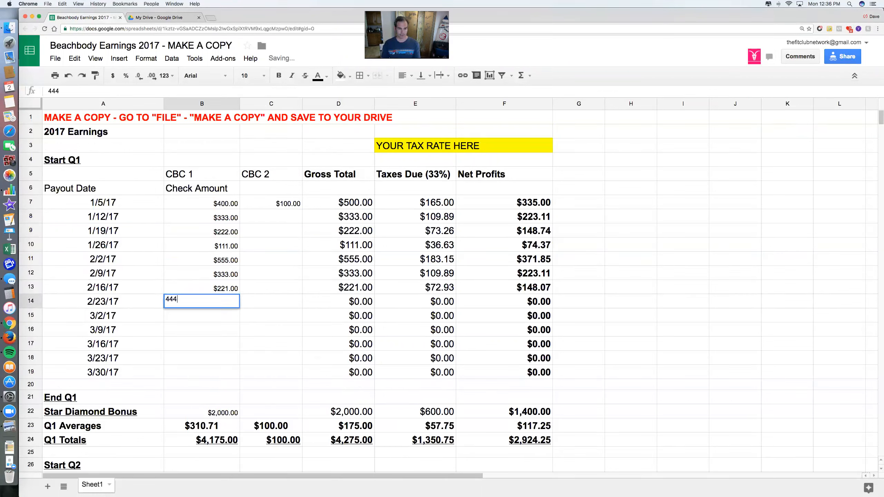
pyautogui.press('Return')
pyautogui.write('555')
pyautogui.press('Return')
pyautogui.write('666')
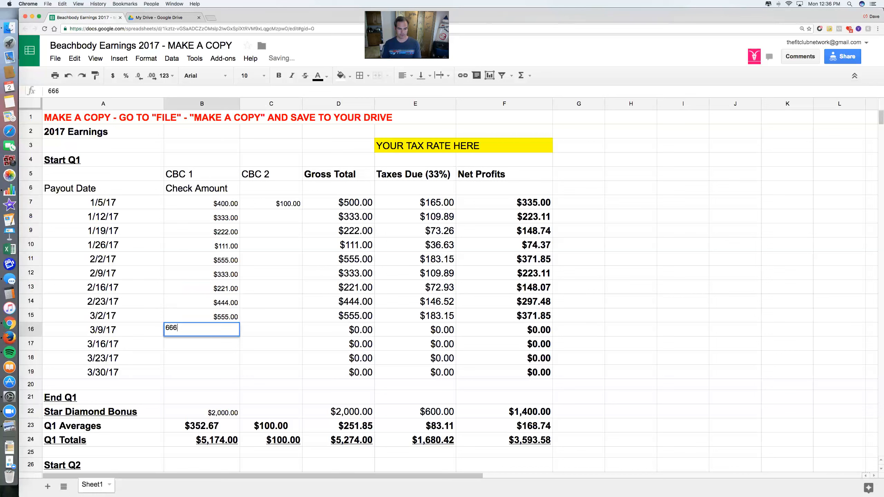
pyautogui.press('Return')
pyautogui.write('33')
pyautogui.press('Return')
pyautogui.write('33')
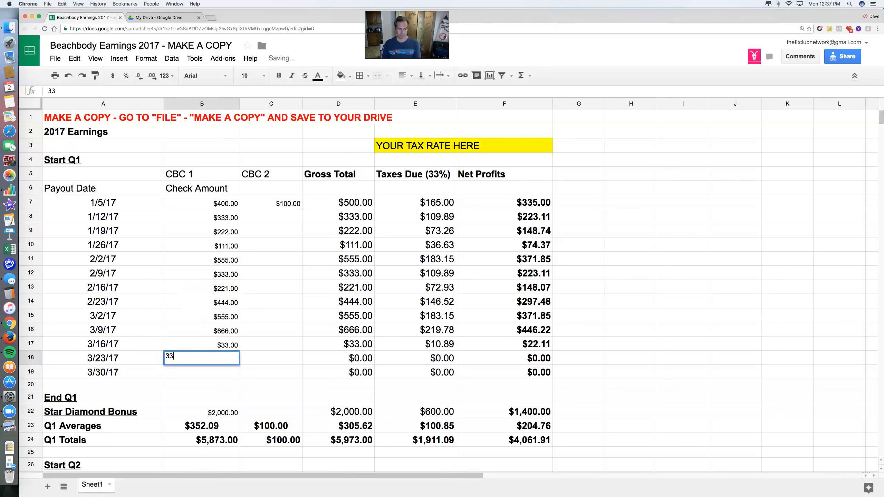
pyautogui.press('Return')
pyautogui.write('3333')
pyautogui.press('BackSpace')
pyautogui.press('Return')
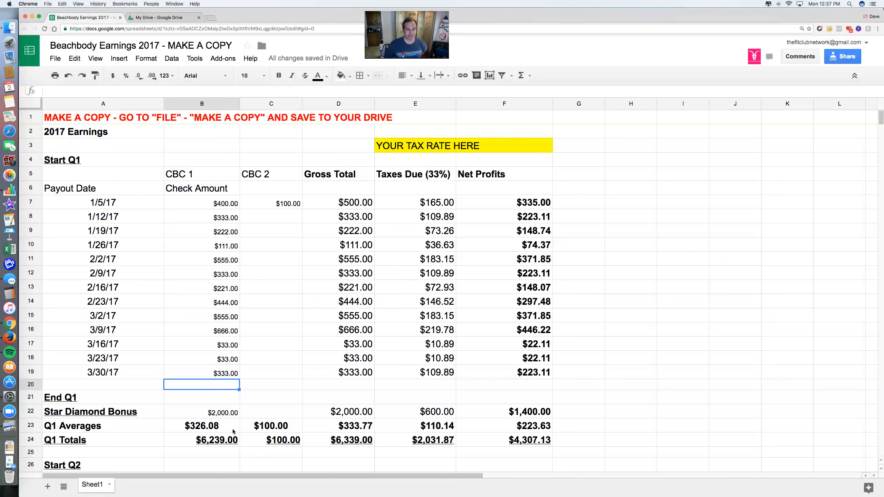
# - Clear the old Q1 Star Diamond Bonus amount under CBC 1 and set it to 1500
pyautogui.click(216, 430)
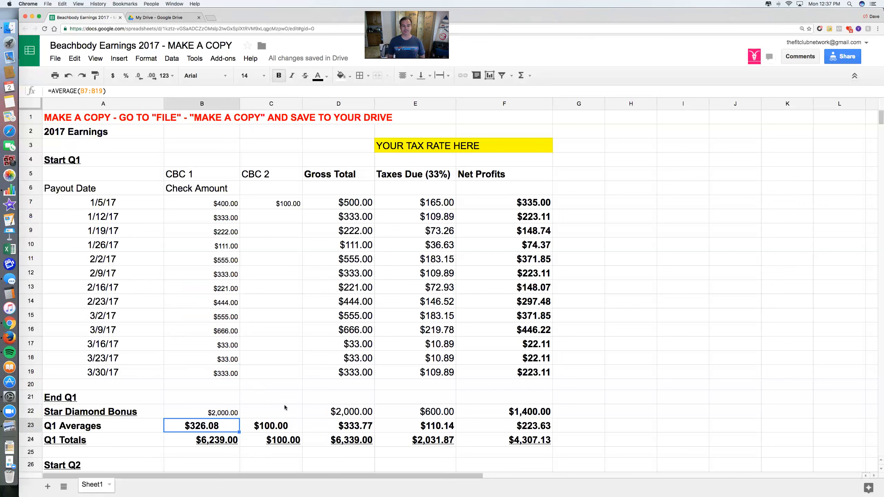
pyautogui.click(218, 414)
pyautogui.press('Delete')
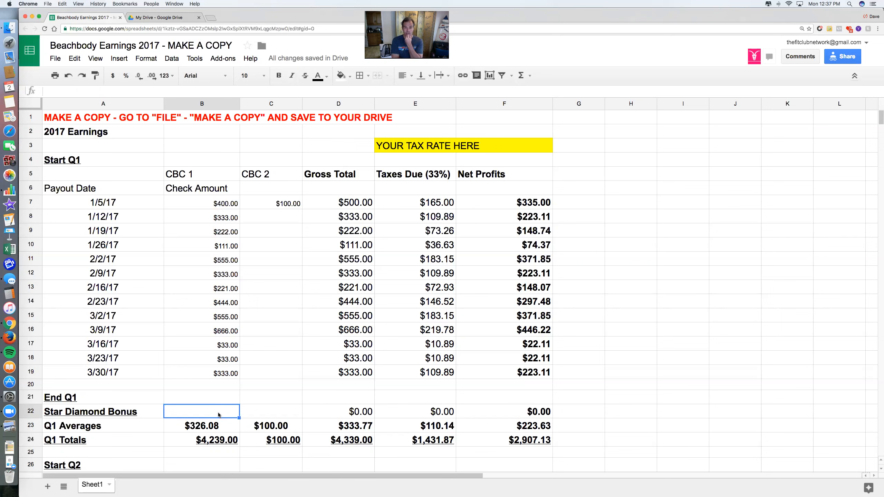
pyautogui.scroll(-10, 314, 428)
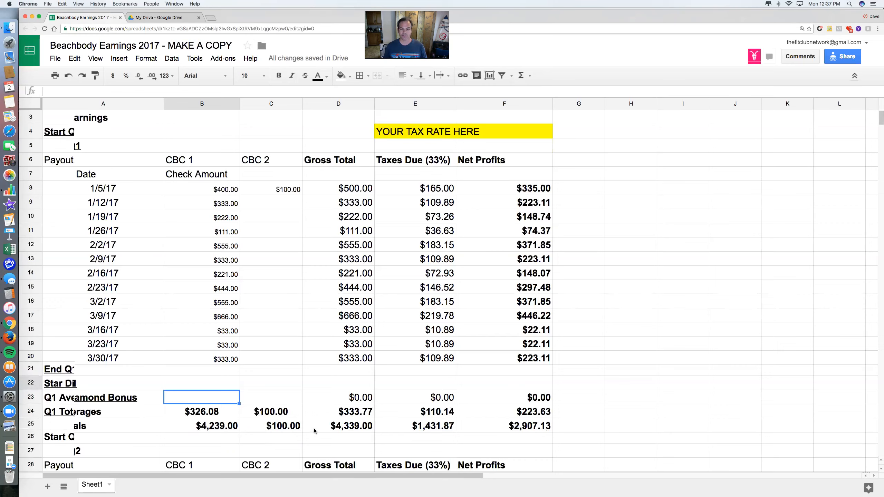
pyautogui.scroll(-1, 314, 428)
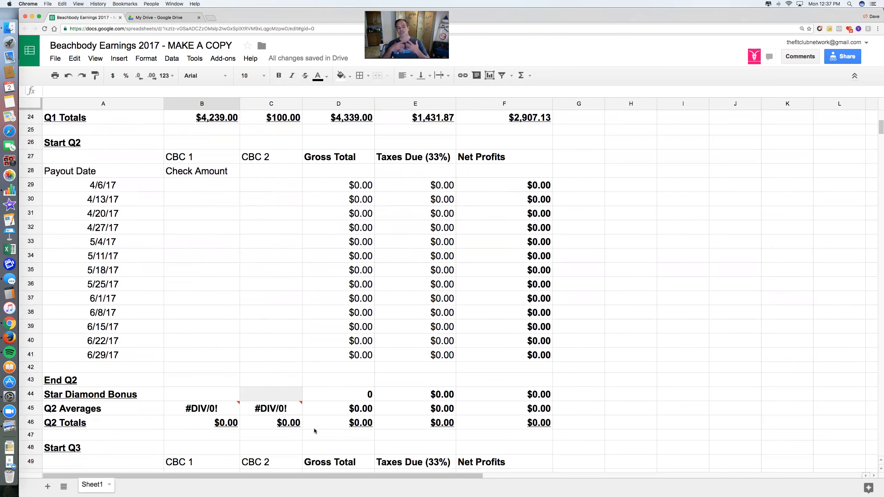
pyautogui.scroll(10, 314, 428)
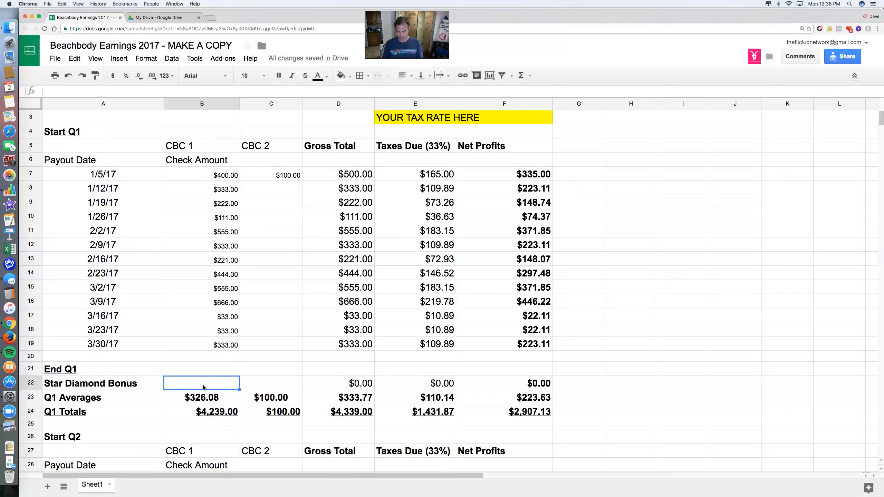
pyautogui.write('1500')
pyautogui.press('Return')
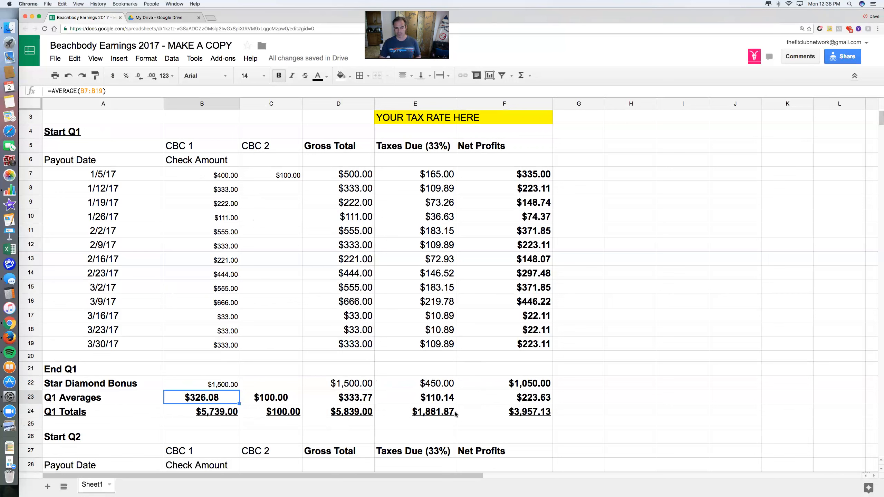
# - Examine the Q1 net profits total and the yearly gross total, taxes due and net profits summary below Q4
pyautogui.click(546, 412)
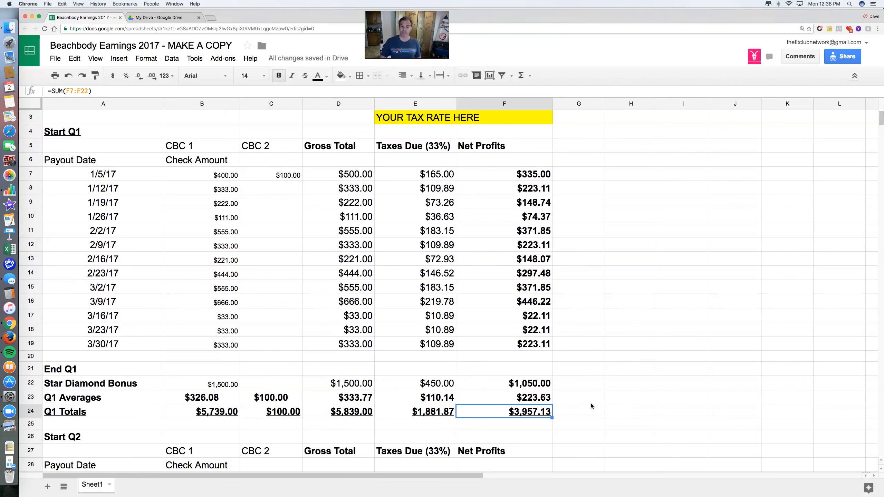
pyautogui.scroll(-3, 591, 406)
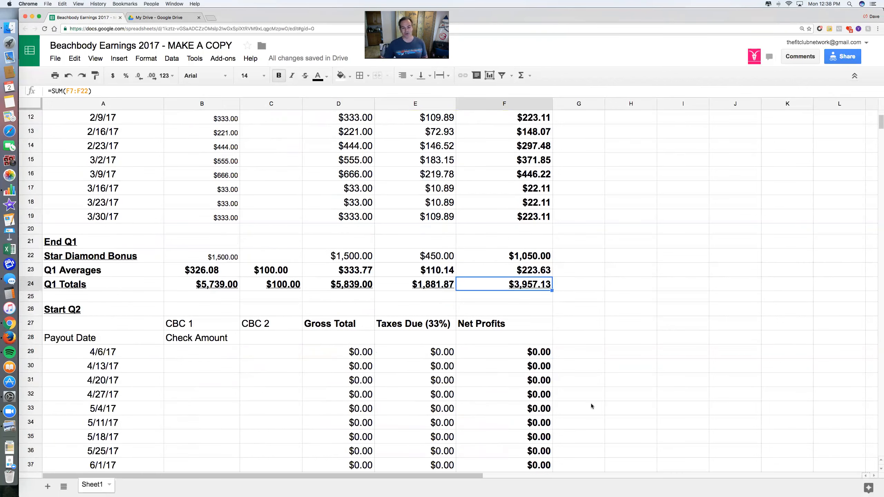
pyautogui.scroll(-5, 591, 405)
pyautogui.scroll(-13, 591, 405)
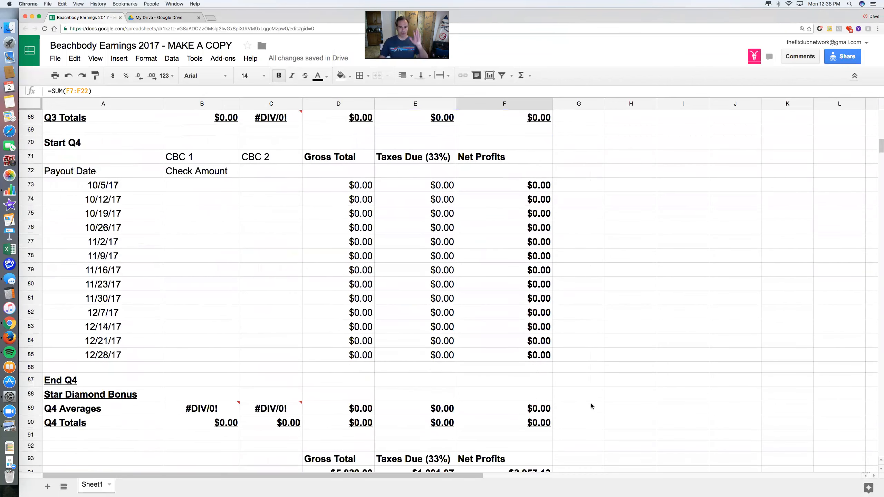
pyautogui.scroll(-2, 591, 406)
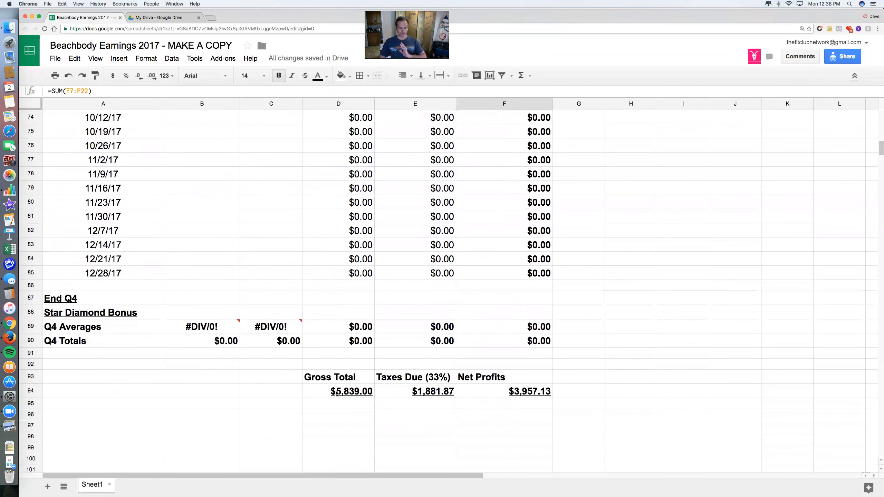
pyautogui.moveTo(285, 368); pyautogui.dragTo(564, 401)
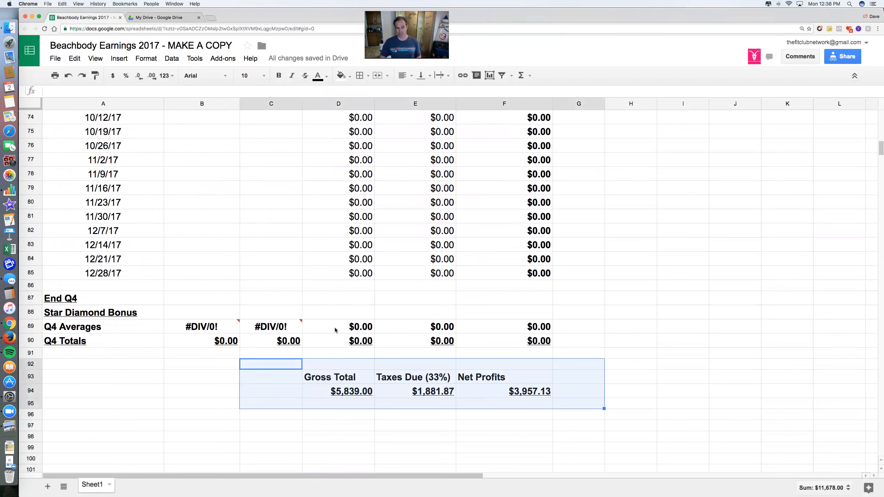
# - Enter a trial CBC 1 check amount of 2000 for 12/14/17 and clear it again
pyautogui.click(223, 240)
pyautogui.write('2000')
pyautogui.press('Return')
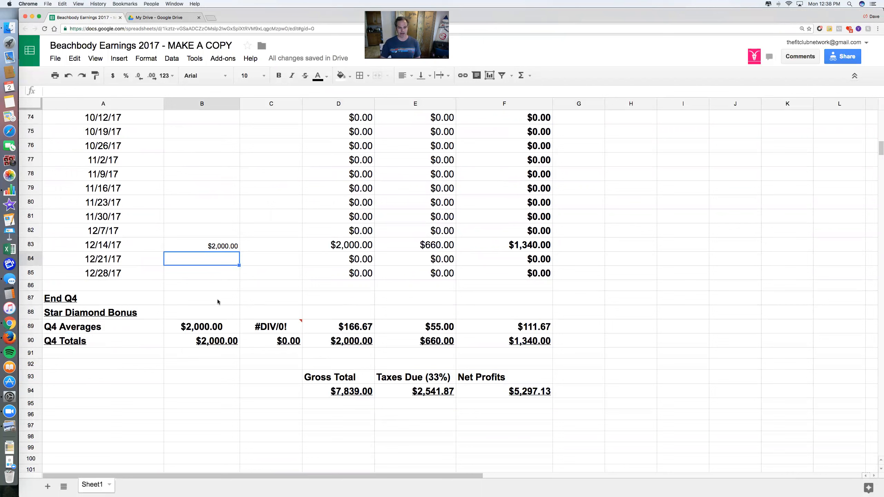
pyautogui.click(196, 248)
pyautogui.press('Delete')
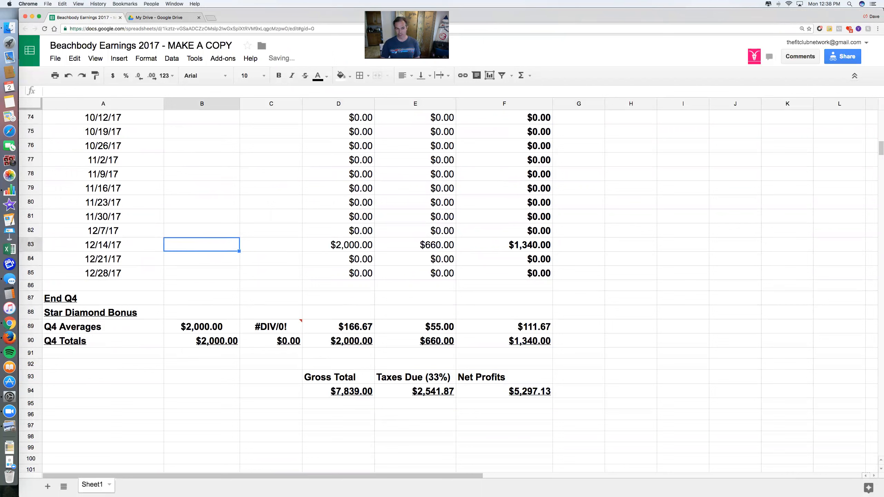